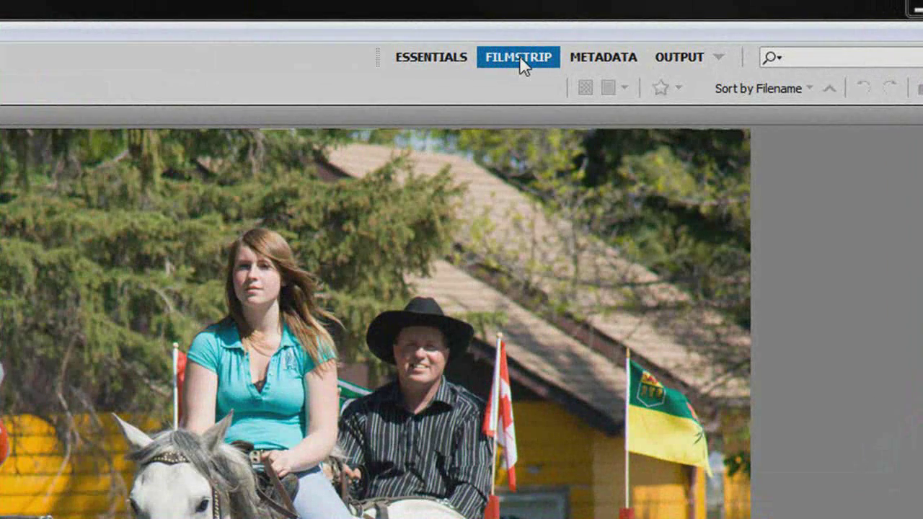
Step: View the folder in the Essentials and Metadata workspaces, and return to the Filmstrip workspace
{"action": "left_click", "coordinate": [431, 59]}
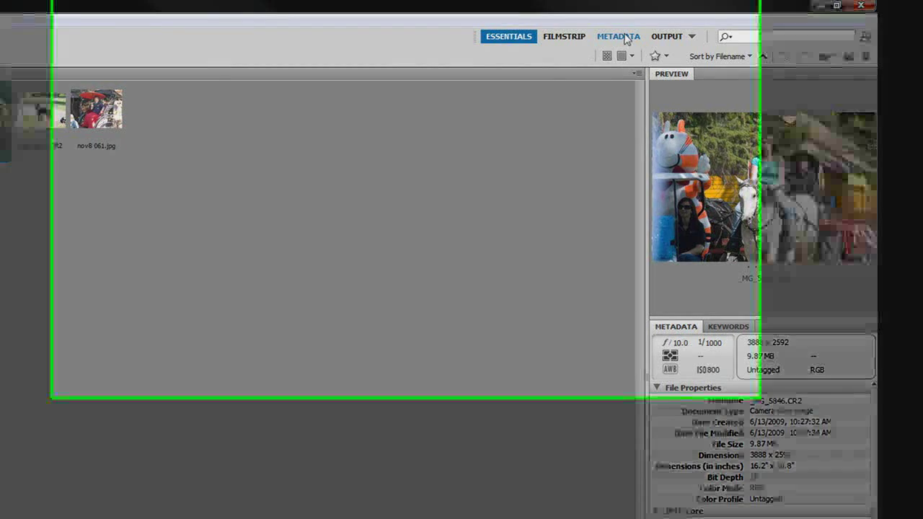
{"action": "left_click", "coordinate": [624, 38]}
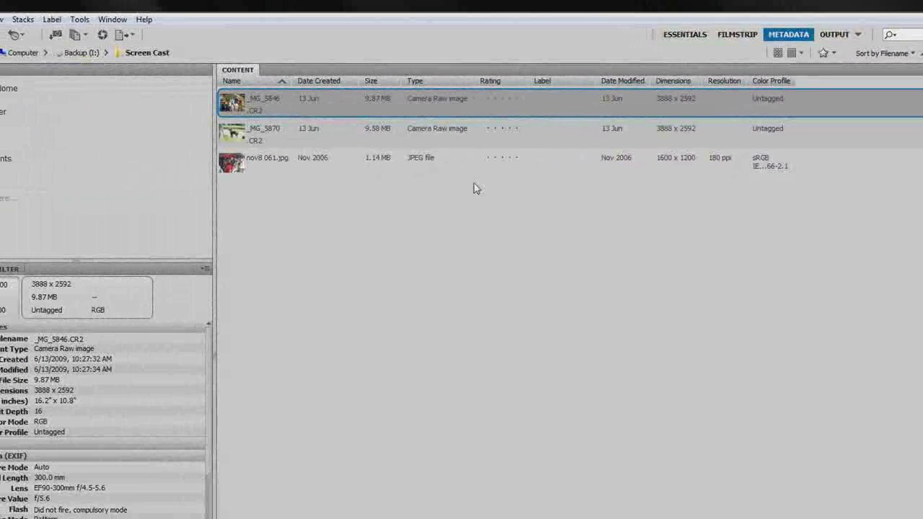
{"action": "left_click", "coordinate": [736, 33]}
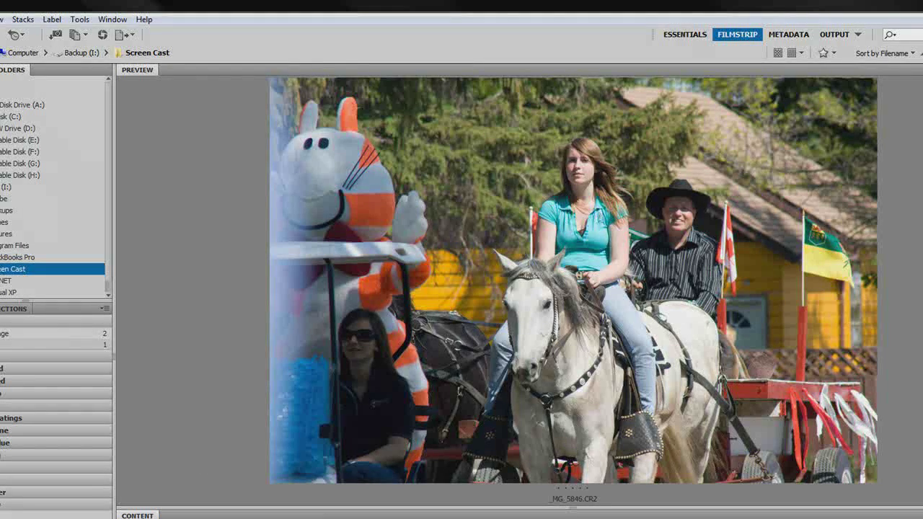
Step: Browse to the neighbouring photo and back, and view _MG_5846.CR2 in the full-screen preview before returning to the filmstrip
{"action": "key", "text": "Right"}
{"action": "key", "text": "Left"}
{"action": "key", "text": "space"}
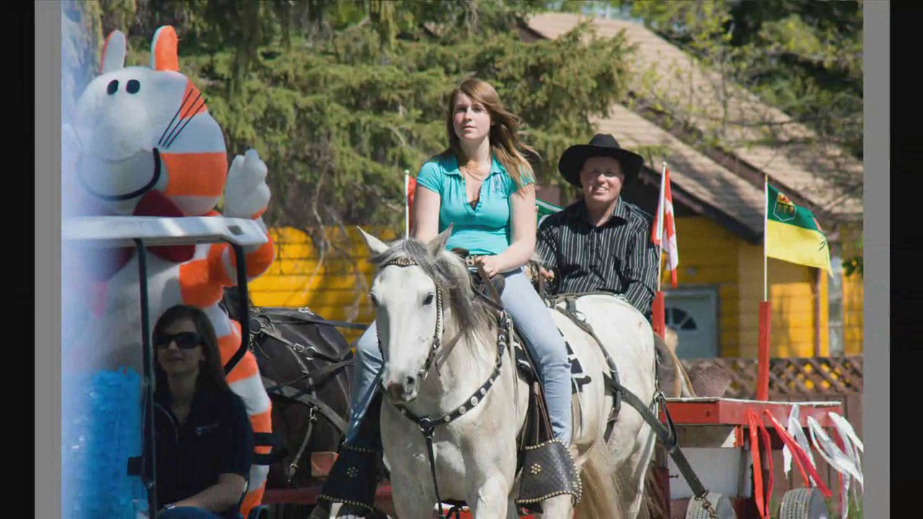
{"action": "key", "text": "space"}
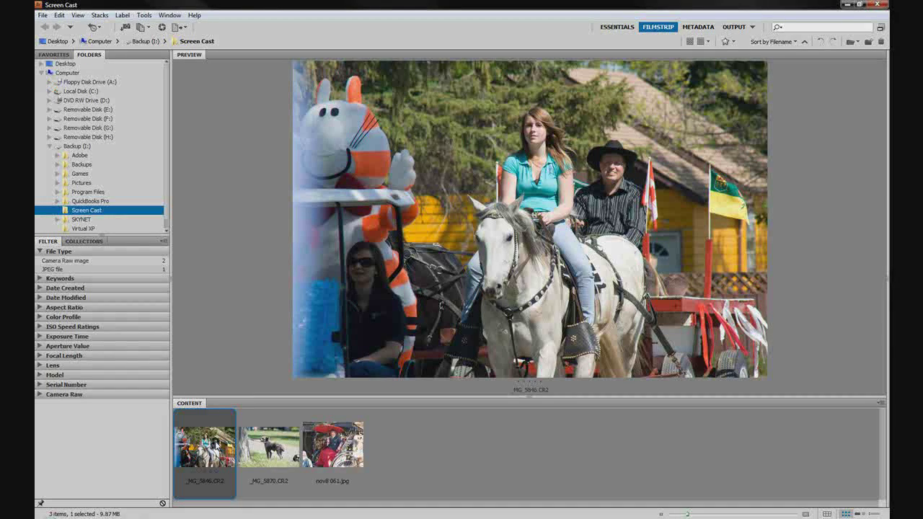
Step: Select all three photos in the Screen Cast folder and open them in Camera Raw
{"action": "right_click", "coordinate": [214, 444]}
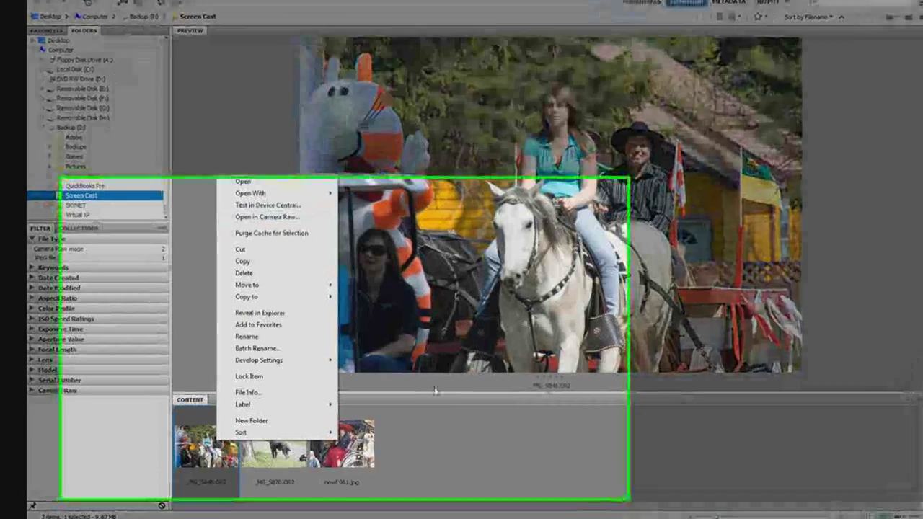
{"action": "left_click", "coordinate": [270, 231]}
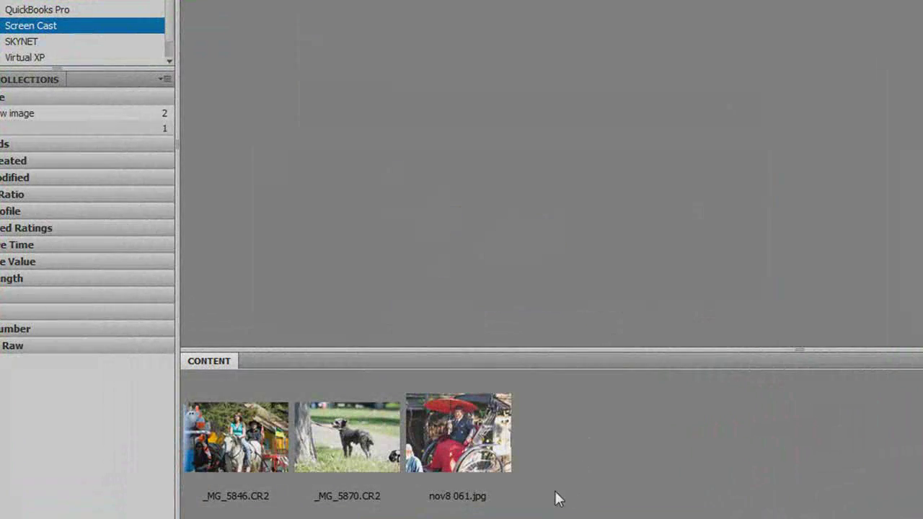
{"action": "left_click_drag", "start_coordinate": [558, 490], "coordinate": [221, 376]}
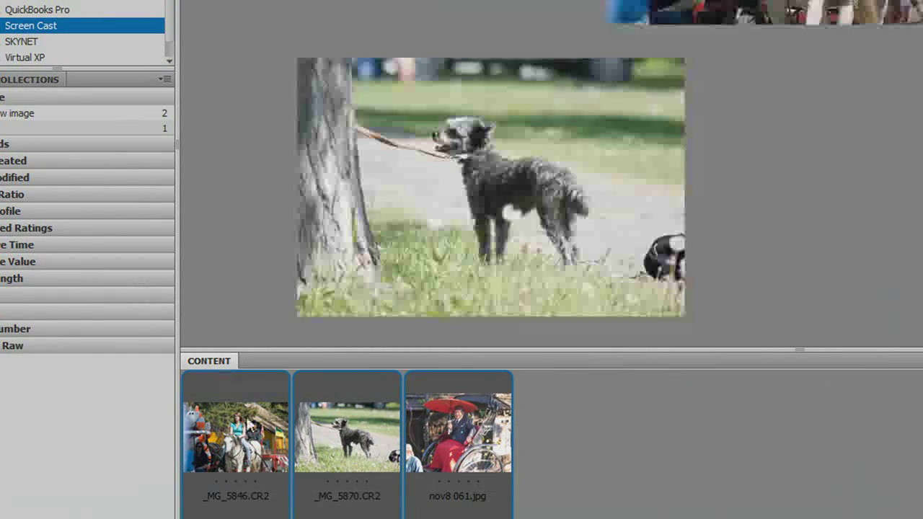
{"action": "right_click", "coordinate": [251, 27]}
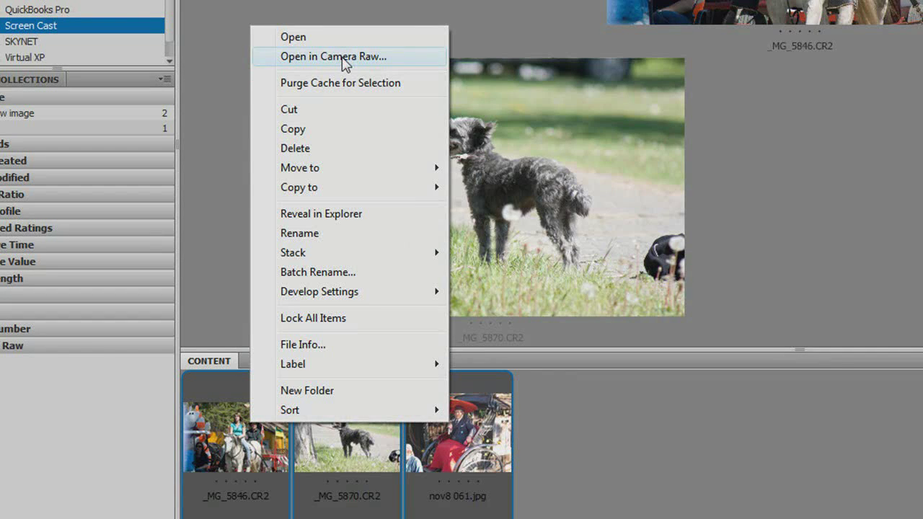
{"action": "left_click", "coordinate": [343, 59]}
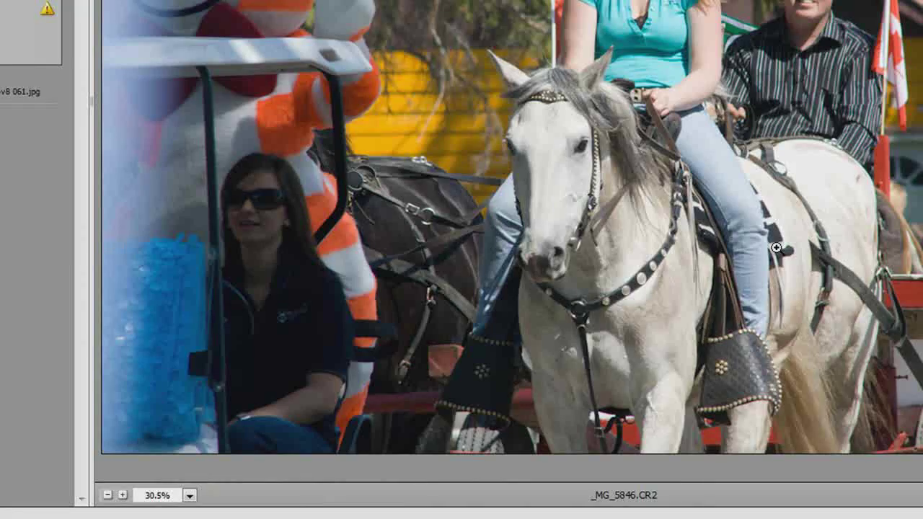
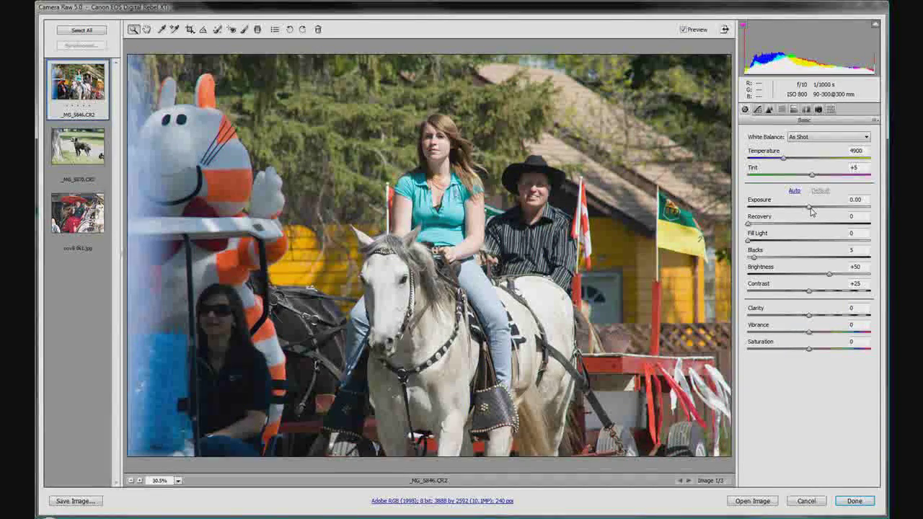
Step: Lower the exposure of _MG_5846.CR2 to -4.00 and reset it to its default of 0.00
{"action": "left_click_drag", "start_coordinate": [810, 209], "coordinate": [746, 215]}
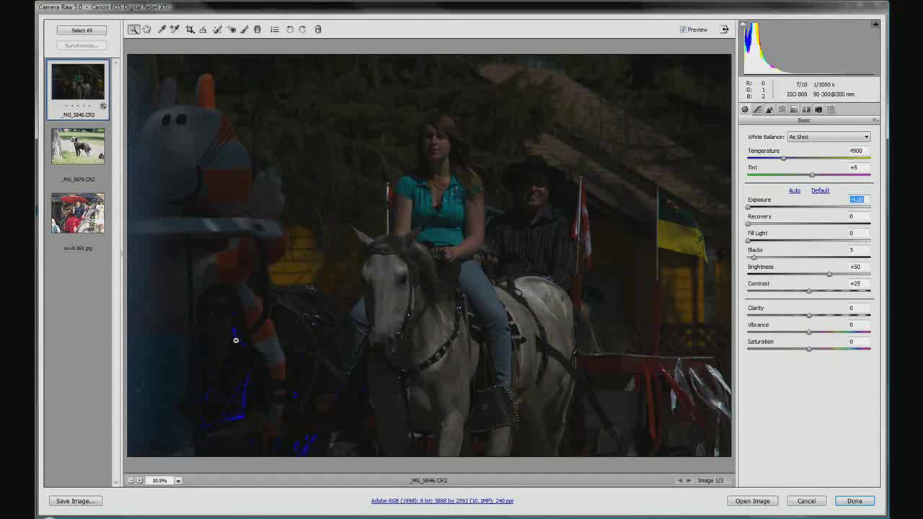
{"action": "double_click", "coordinate": [747, 207]}
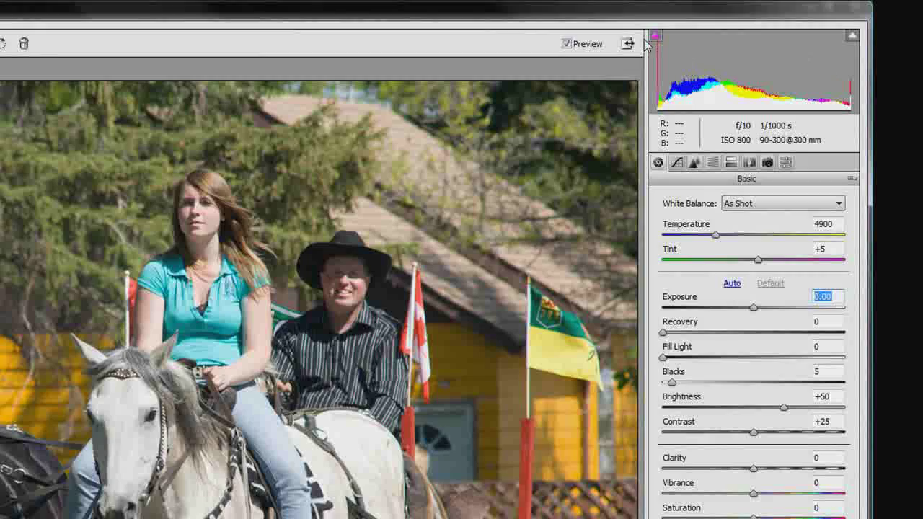
Step: Toggle the highlight clipping warning to examine the blown-out areas of the photo, leaving the warning off
{"action": "left_click", "coordinate": [851, 36]}
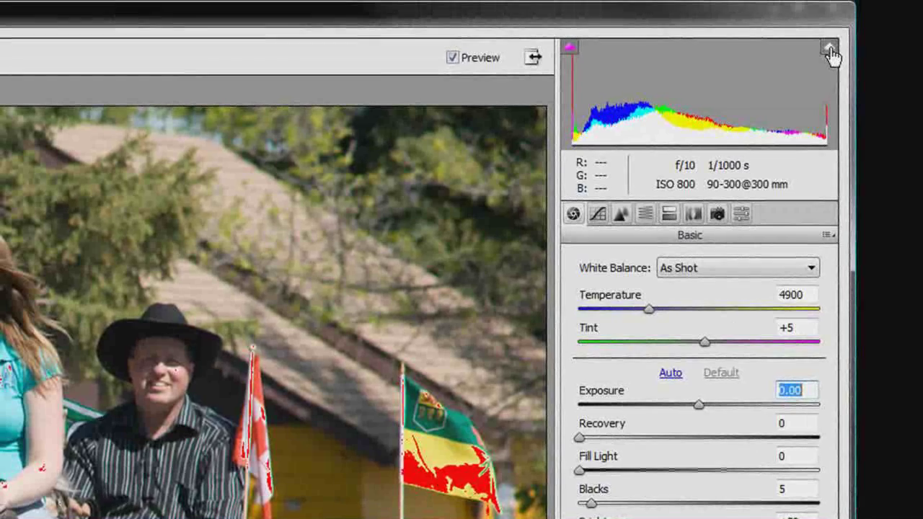
{"action": "left_click", "coordinate": [899, 2]}
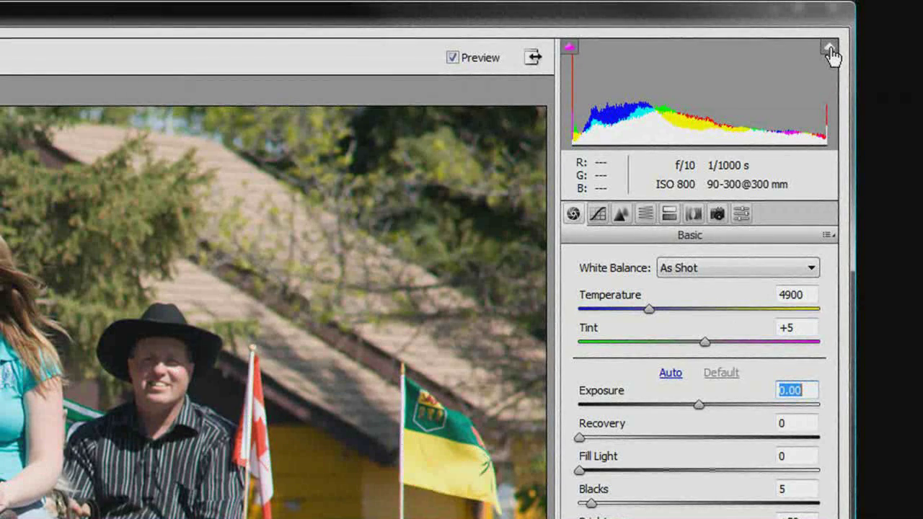
{"action": "left_click", "coordinate": [829, 49]}
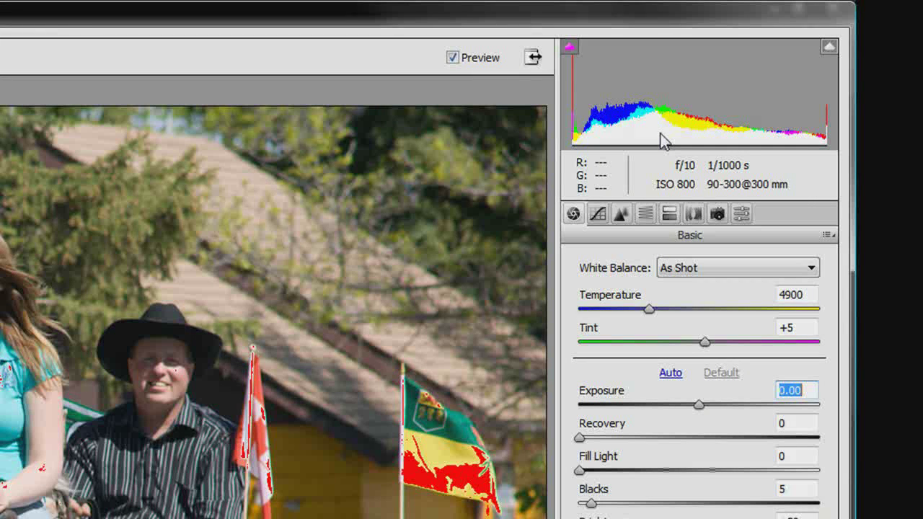
{"action": "left_click", "coordinate": [829, 48]}
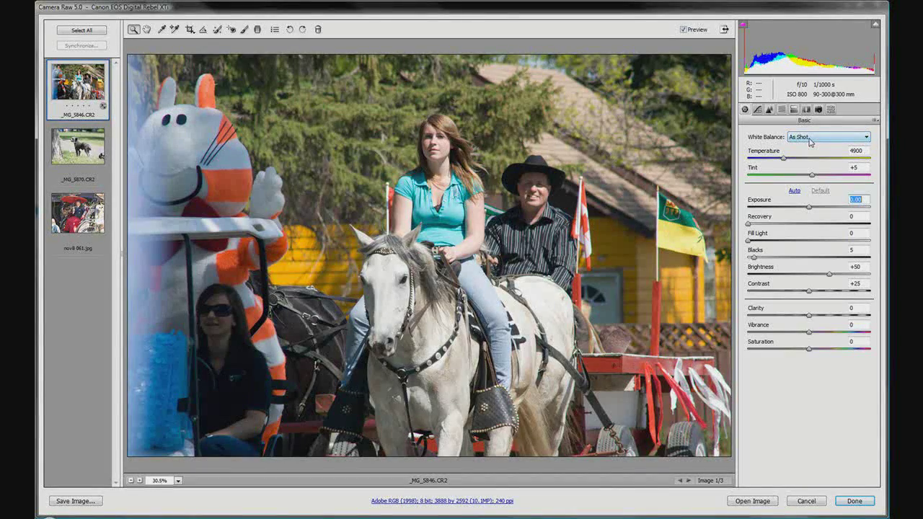
Step: Try the Auto, Daylight, Cloudy and Shade white balance presets in turn on _MG_5846.CR2
{"action": "left_click", "coordinate": [810, 138]}
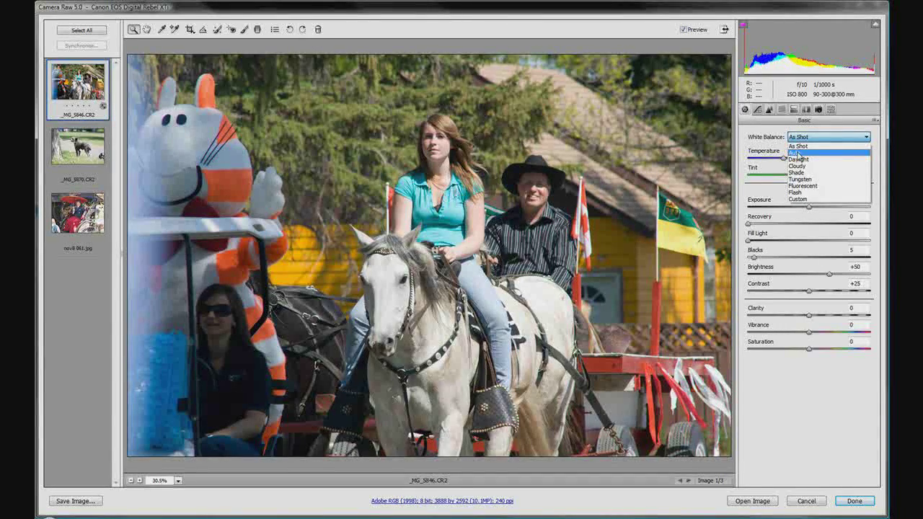
{"action": "left_click", "coordinate": [797, 154]}
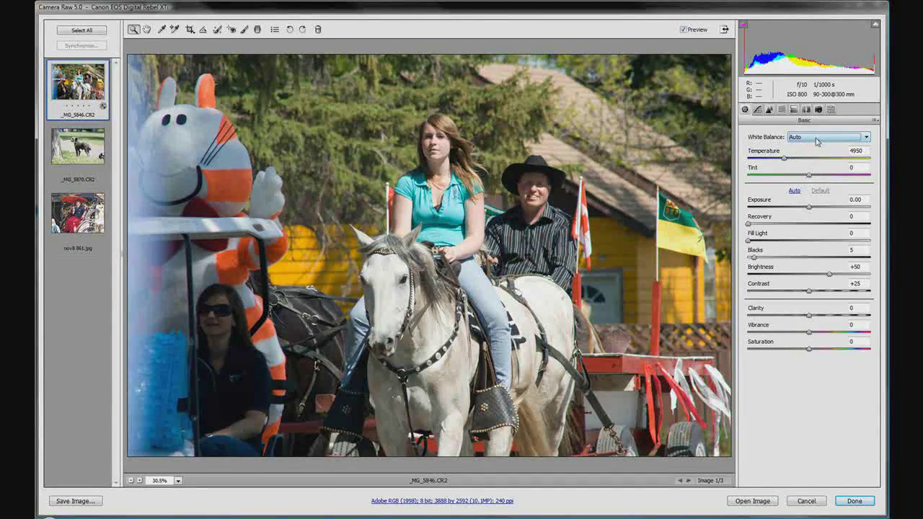
{"action": "left_click", "coordinate": [816, 142]}
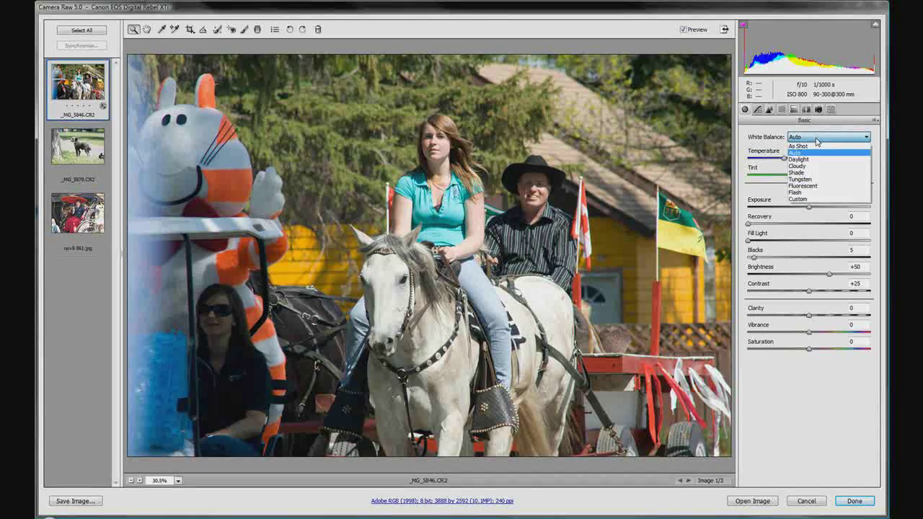
{"action": "left_click", "coordinate": [806, 161]}
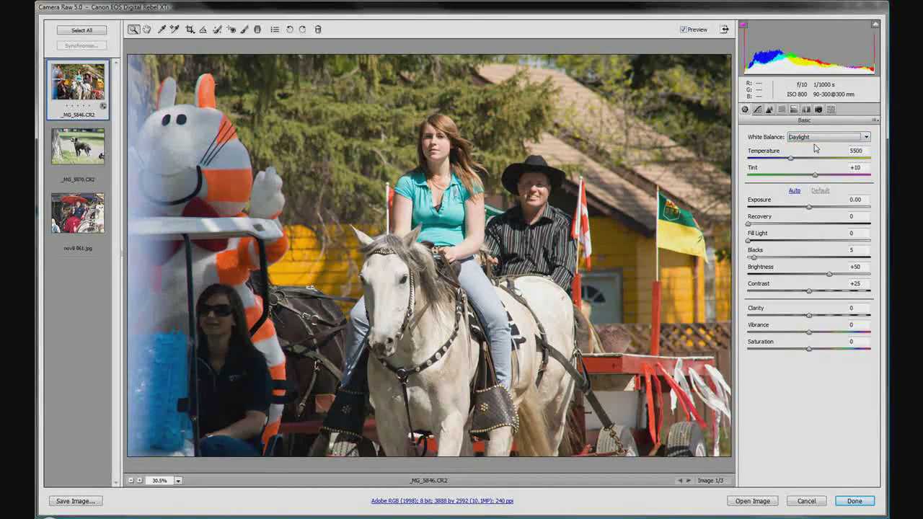
{"action": "left_click", "coordinate": [812, 140]}
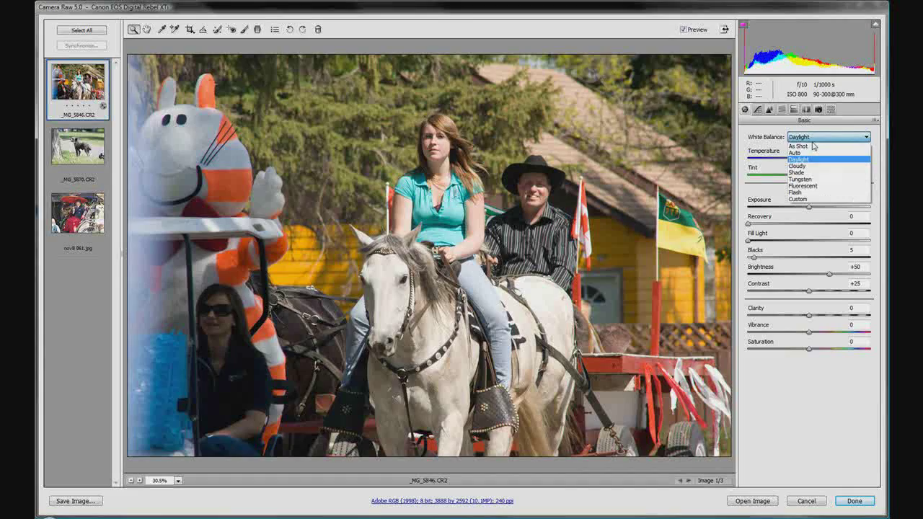
{"action": "left_click", "coordinate": [806, 164]}
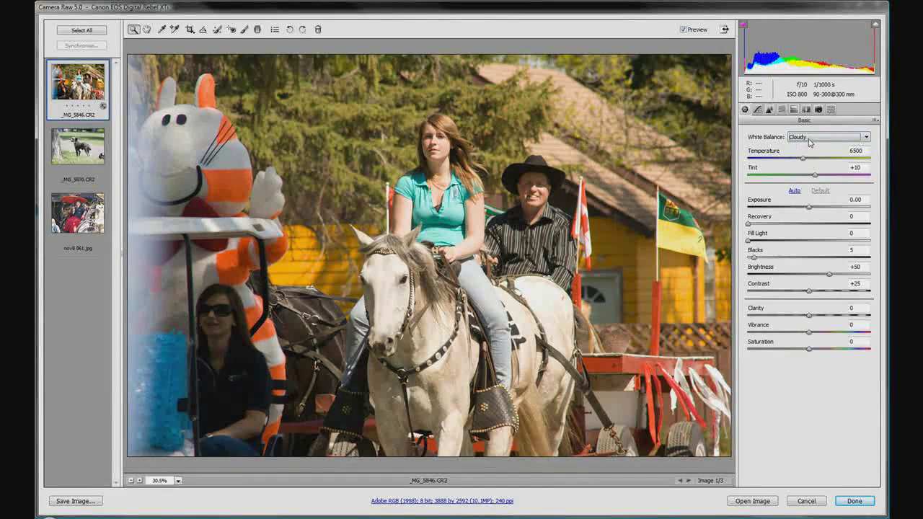
{"action": "left_click", "coordinate": [809, 137]}
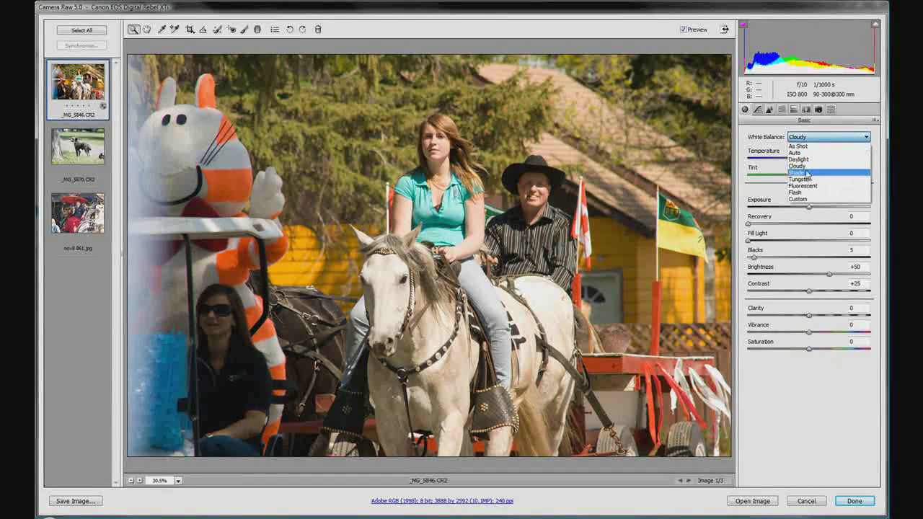
{"action": "left_click", "coordinate": [814, 173]}
Step: Try the Tungsten, Fluorescent, Flash and Custom white balance settings, and return the white balance to As Shot
{"action": "left_click", "coordinate": [812, 137]}
{"action": "left_click", "coordinate": [811, 179]}
{"action": "left_click", "coordinate": [811, 137]}
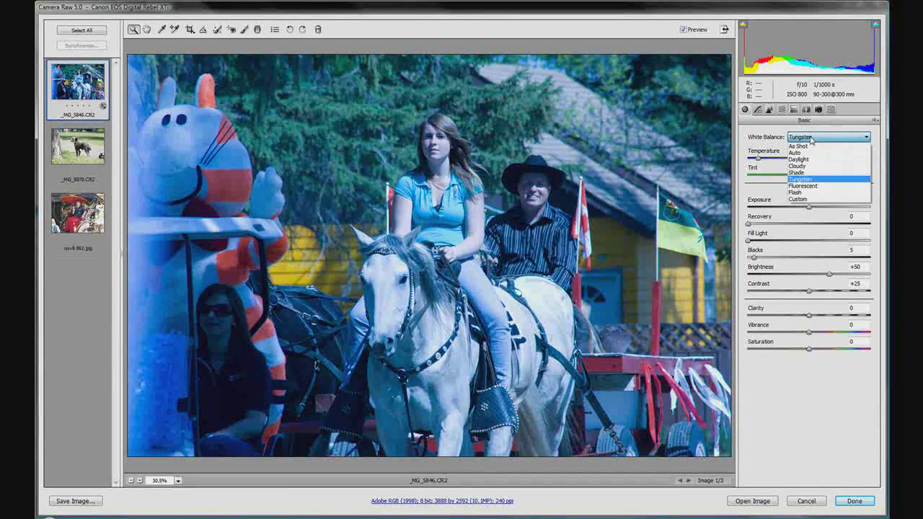
{"action": "left_click", "coordinate": [814, 187]}
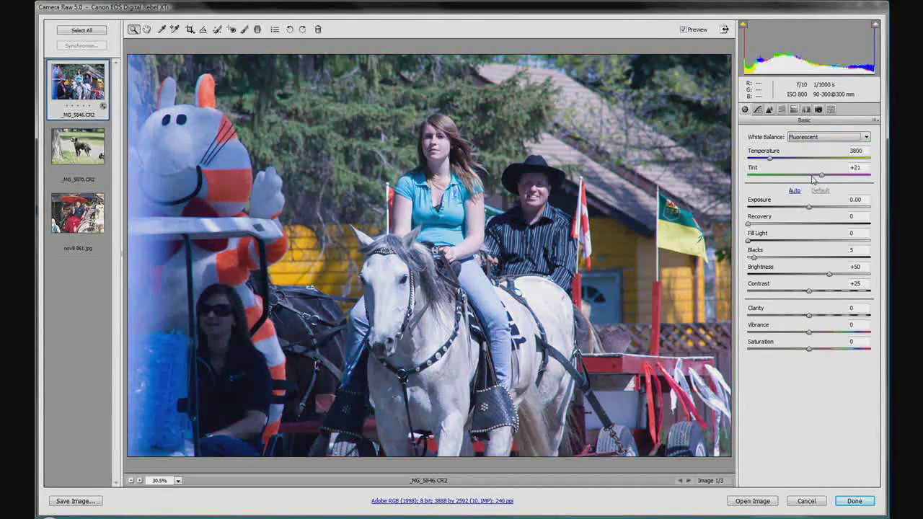
{"action": "left_click", "coordinate": [814, 138]}
{"action": "left_click", "coordinate": [810, 180]}
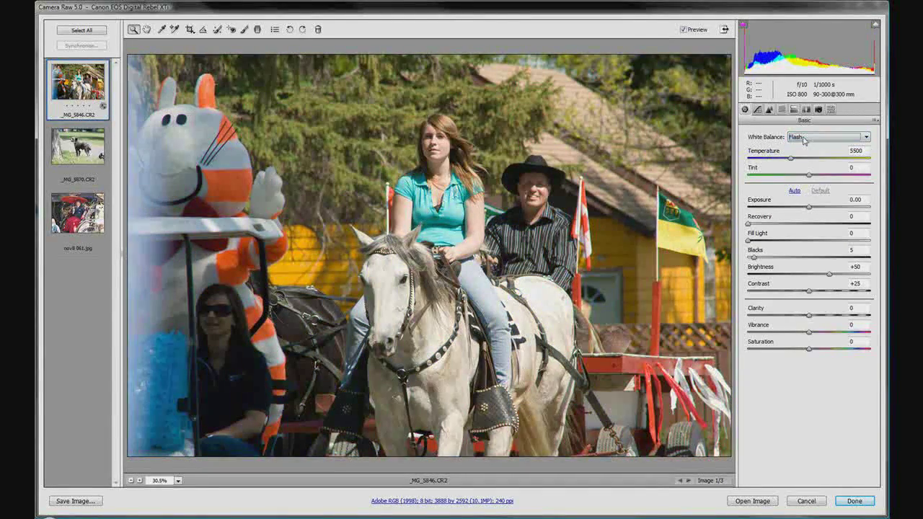
{"action": "left_click", "coordinate": [813, 137]}
{"action": "left_click", "coordinate": [810, 198]}
{"action": "left_click", "coordinate": [809, 139]}
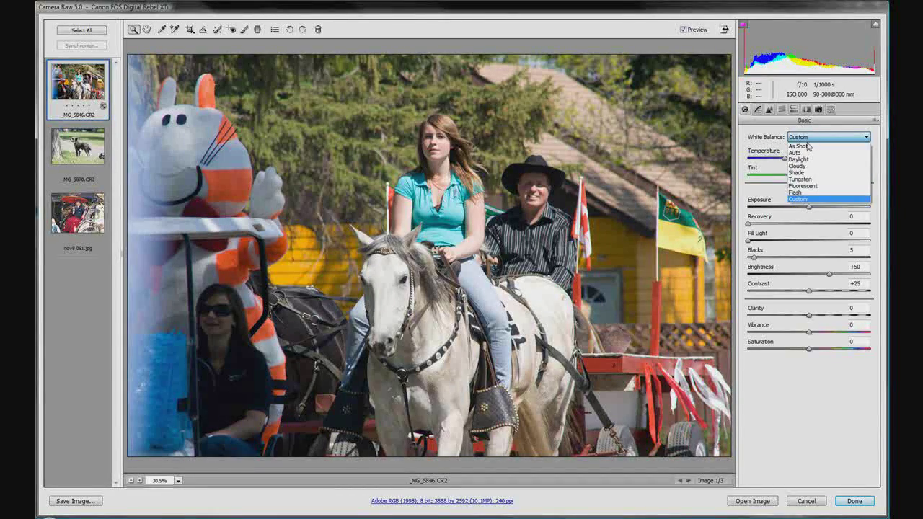
{"action": "left_click", "coordinate": [802, 146]}
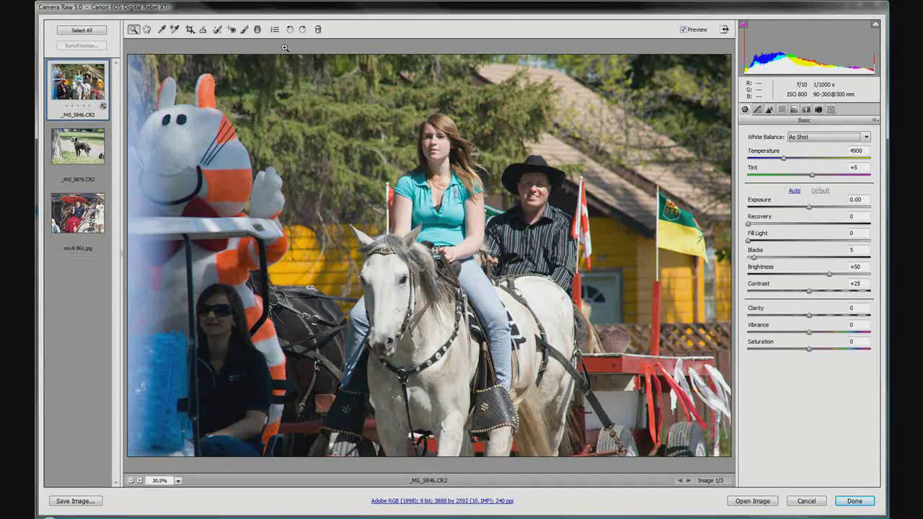
Step: Set a custom white balance with the White Balance tool by sampling the rider's blue jeans
{"action": "left_click", "coordinate": [161, 30]}
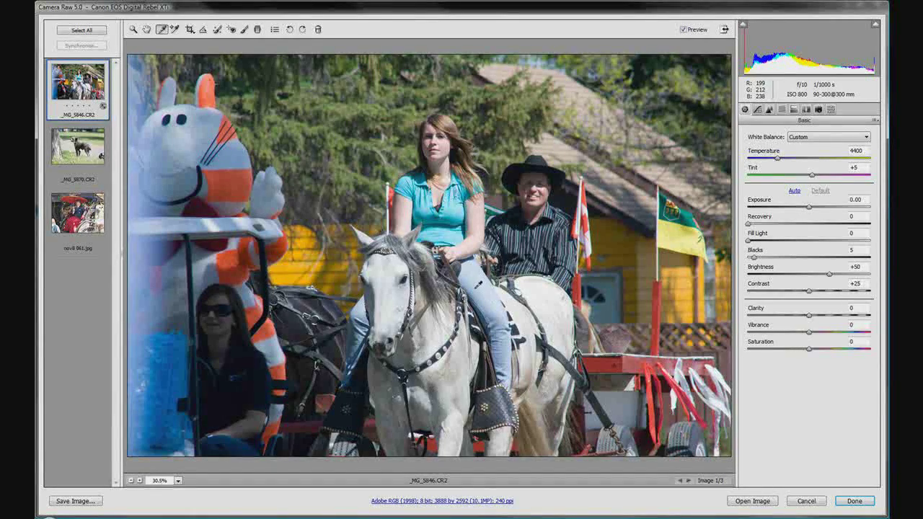
{"action": "left_click", "coordinate": [480, 286]}
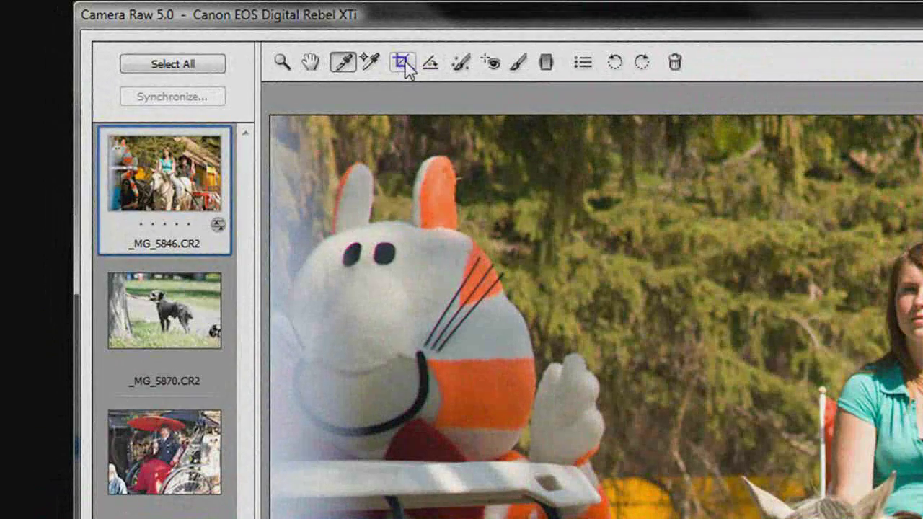
Step: Crop the photo at a 2 to 3 ratio to about 3603 by 2402 pixels, trimming its blurred left side and upper edge
{"action": "left_click", "coordinate": [403, 64]}
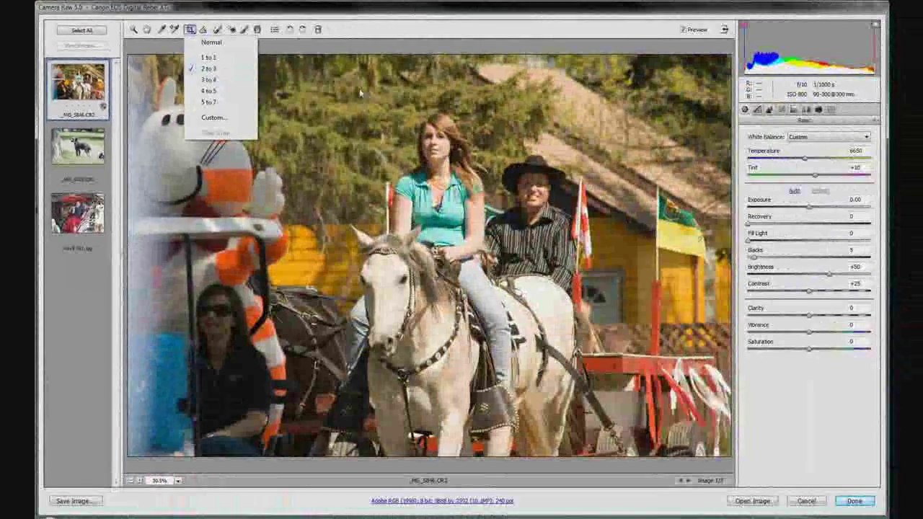
{"action": "left_click", "coordinate": [359, 92]}
{"action": "left_click_drag", "start_coordinate": [203, 60], "coordinate": [341, 266]}
{"action": "left_click_drag", "start_coordinate": [451, 310], "coordinate": [752, 500]}
{"action": "left_click_drag", "start_coordinate": [382, 78], "coordinate": [397, 193]}
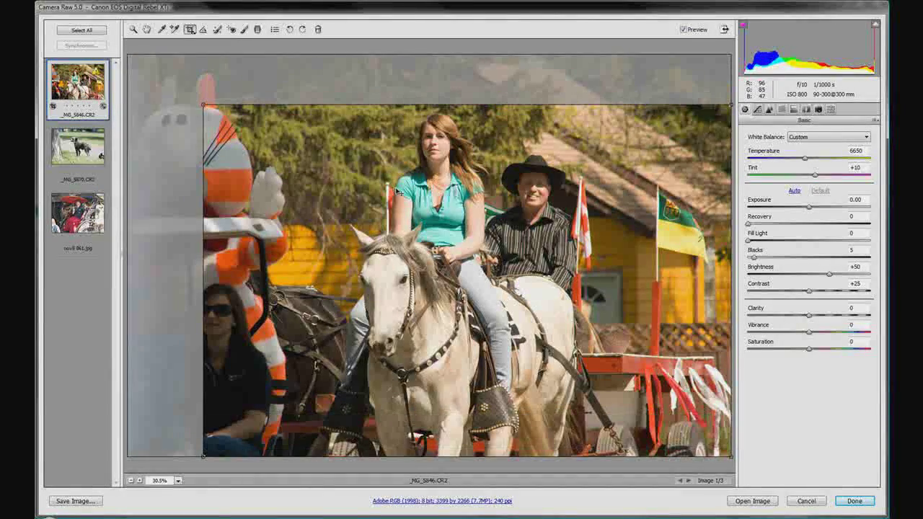
{"action": "left_click_drag", "start_coordinate": [203, 104], "coordinate": [170, 72]}
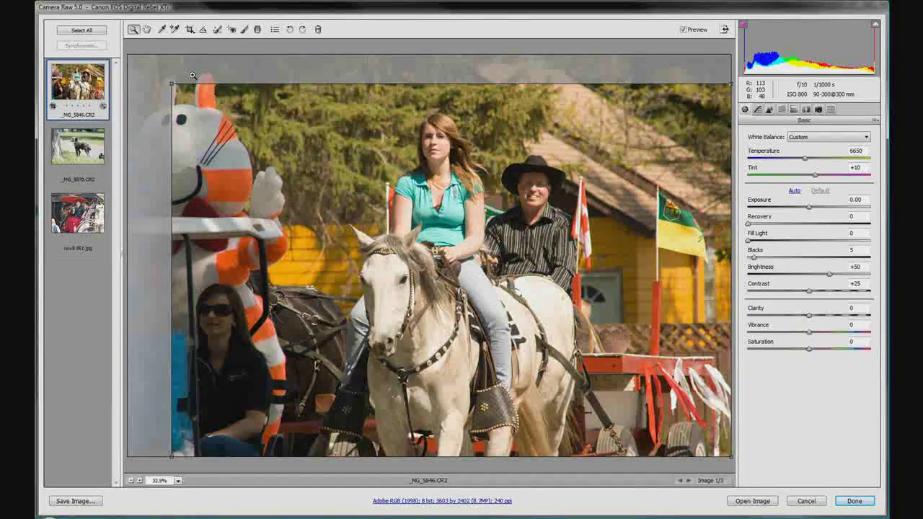
{"action": "key", "text": "z"}
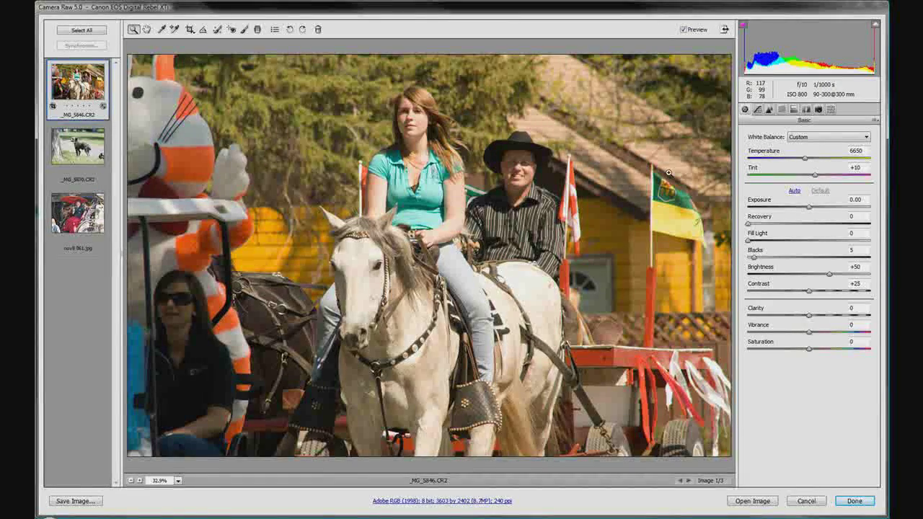
Step: Warm the white balance of _MG_5846.CR2 to a temperature of 7850 and a tint of +5
{"action": "left_click", "coordinate": [804, 158]}
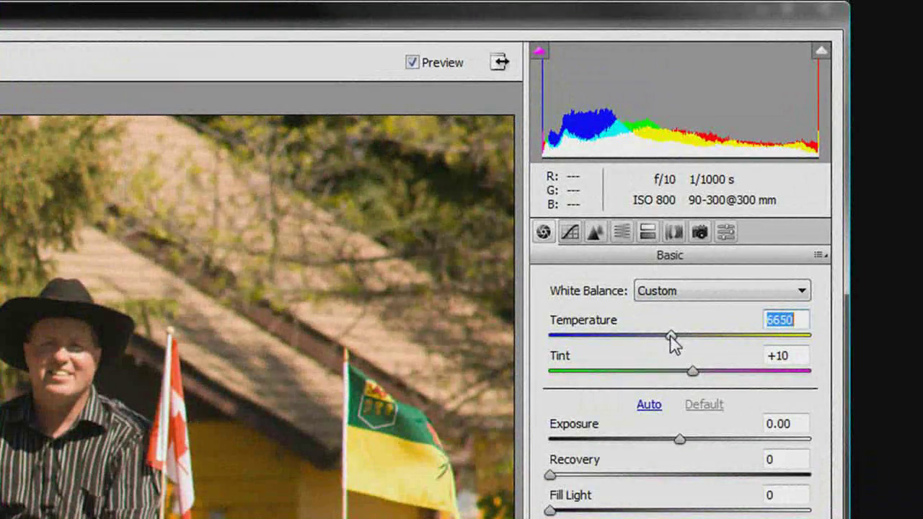
{"action": "left_click_drag", "start_coordinate": [670, 338], "coordinate": [668, 372]}
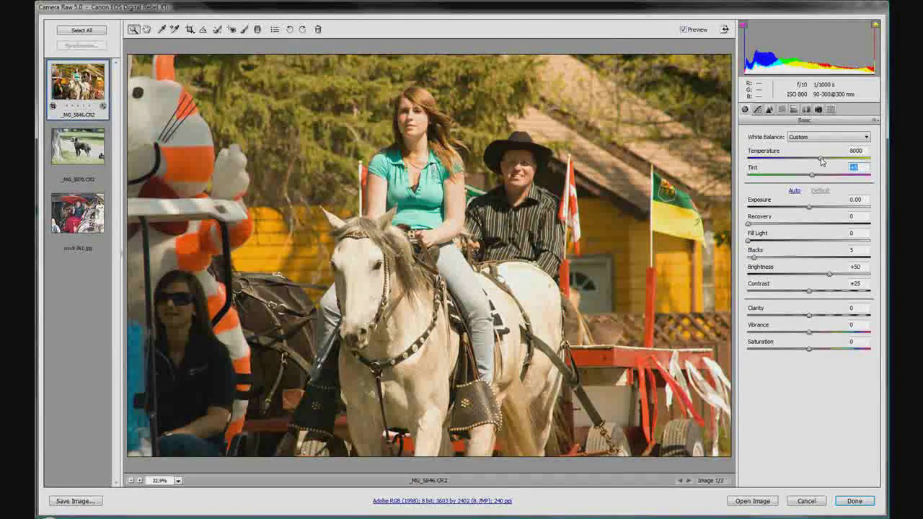
{"action": "left_click_drag", "start_coordinate": [820, 158], "coordinate": [818, 160]}
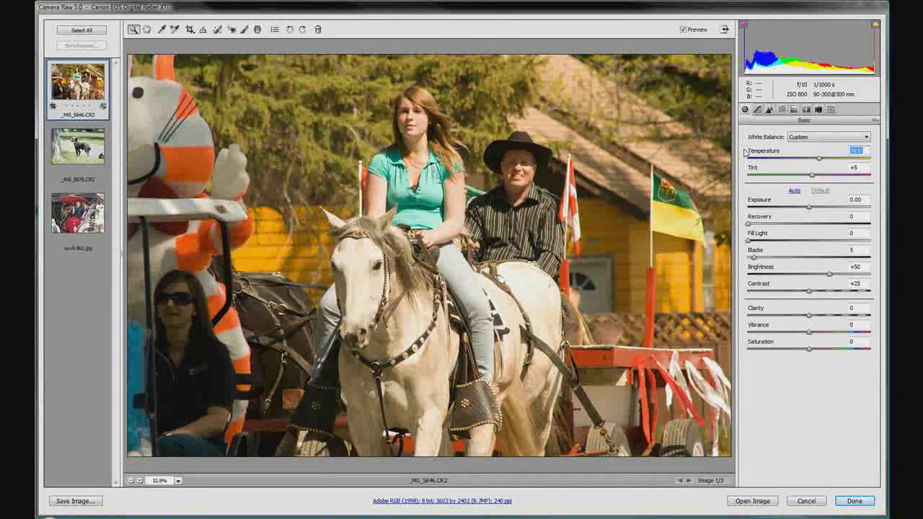
Step: Compare the warmed photo with its original settings by switching the preview off and on repeatedly
{"action": "left_click", "coordinate": [684, 31]}
{"action": "left_click", "coordinate": [684, 30]}
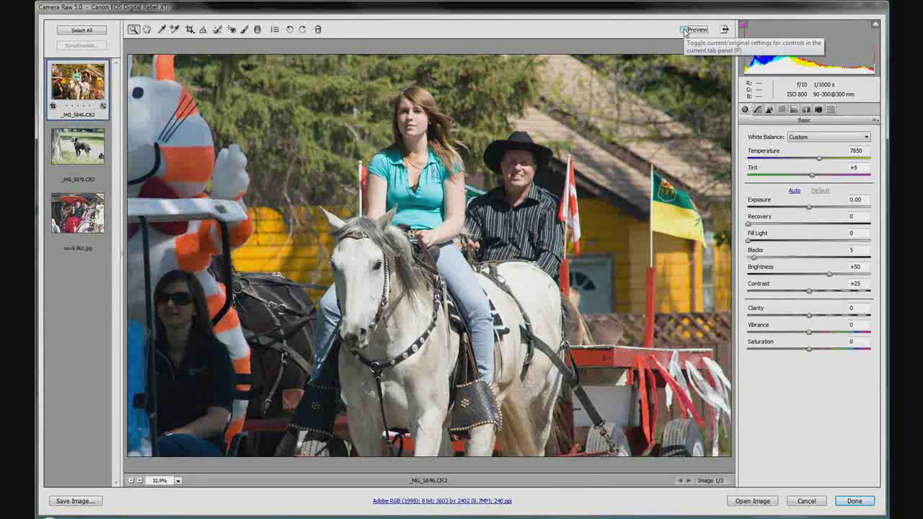
{"action": "left_click", "coordinate": [685, 31]}
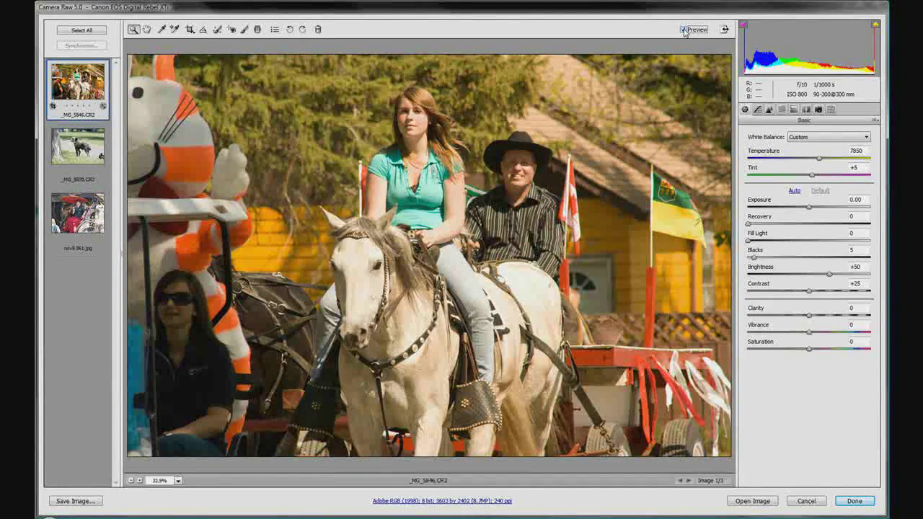
{"action": "left_click", "coordinate": [685, 30]}
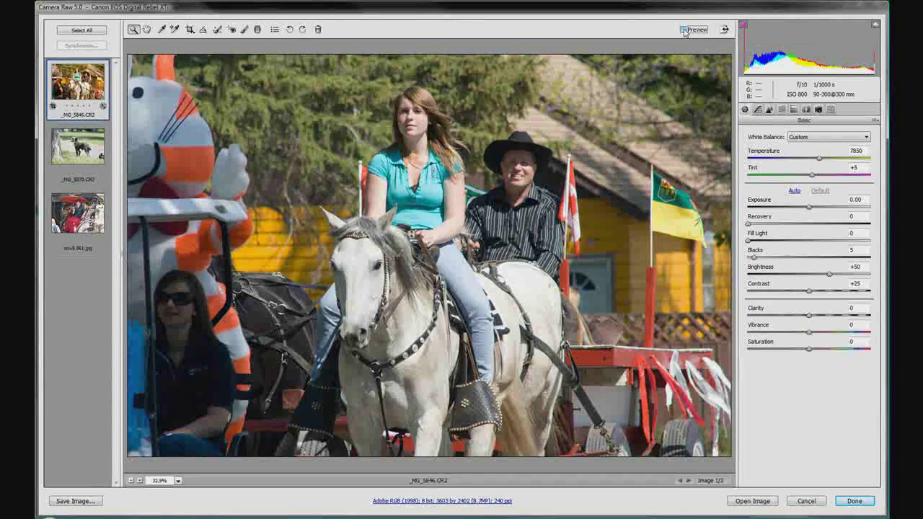
{"action": "left_click", "coordinate": [684, 30]}
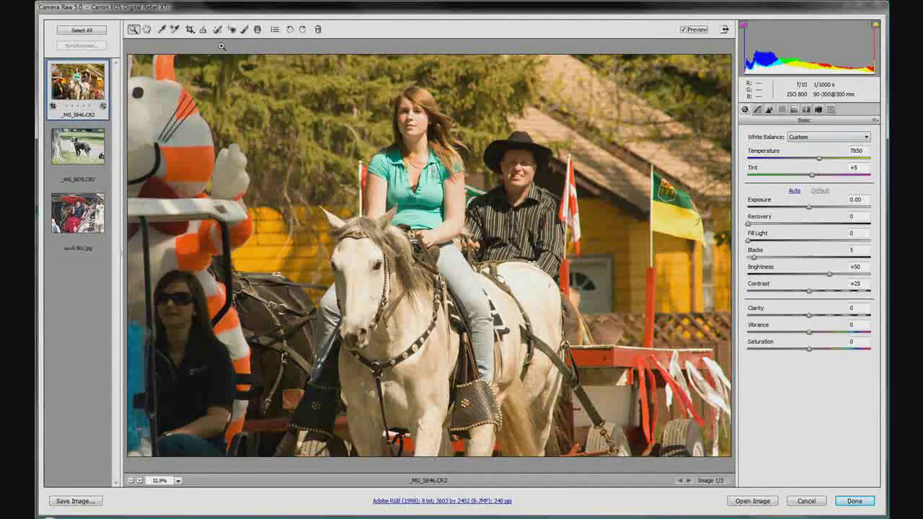
Step: Resample the white balance from the rider's blue jeans with the White Balance tool, and compare the result with the original
{"action": "left_click", "coordinate": [163, 30]}
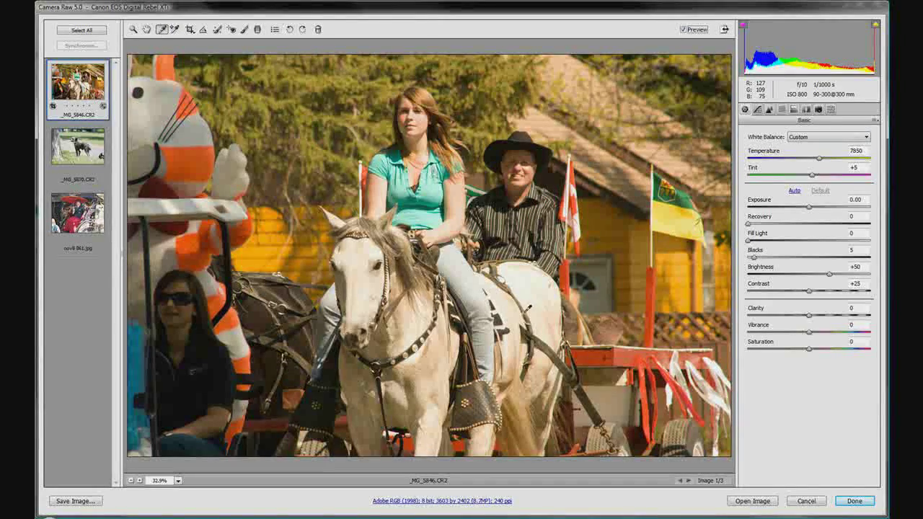
{"action": "left_click", "coordinate": [463, 269]}
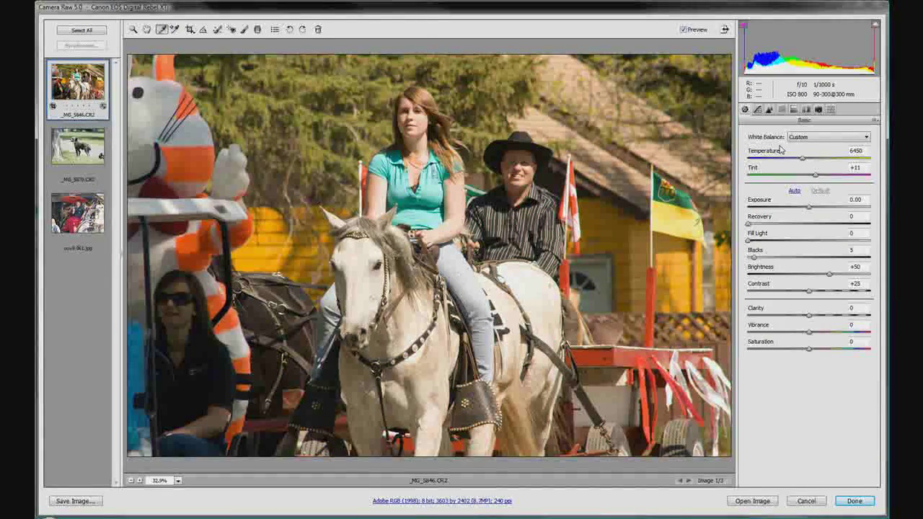
{"action": "left_click", "coordinate": [686, 30]}
{"action": "left_click", "coordinate": [684, 31]}
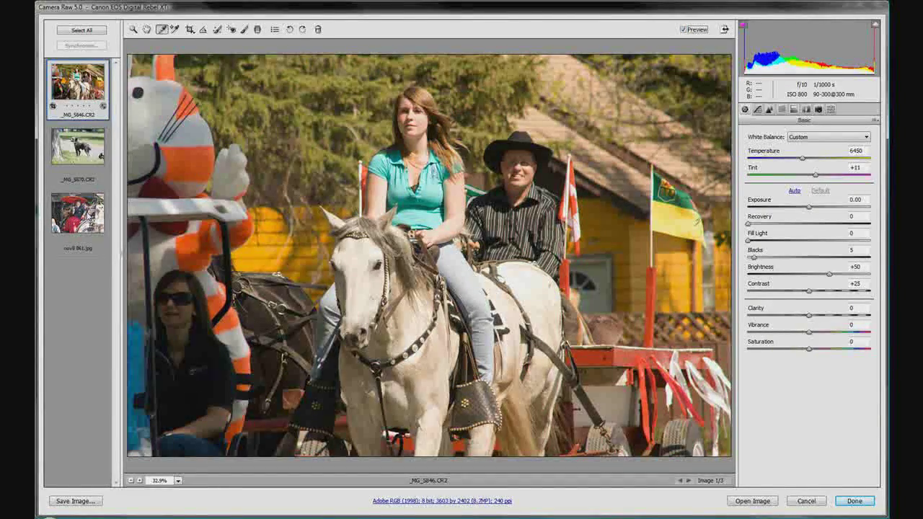
Step: Open nov8 061.jpg and examine which white balance presets are offered for a JPEG, keeping As Shot
{"action": "left_click", "coordinate": [77, 213]}
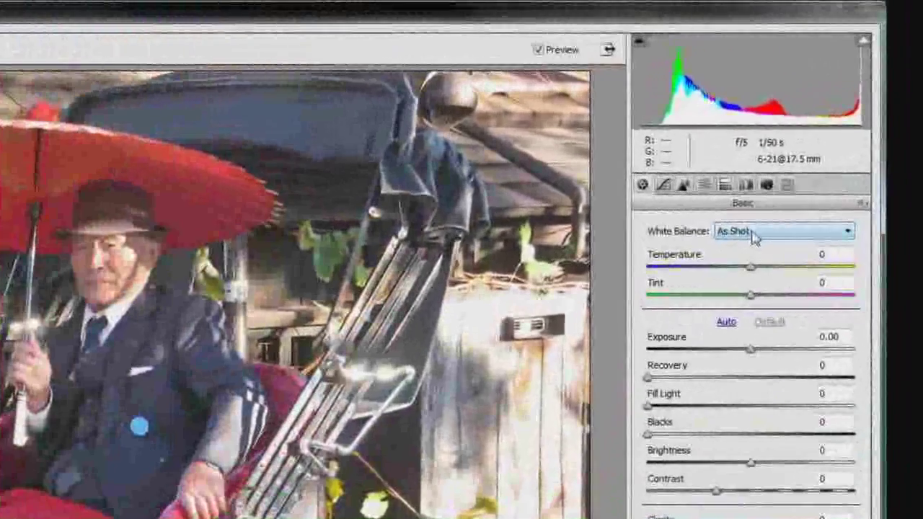
{"action": "left_click", "coordinate": [810, 137]}
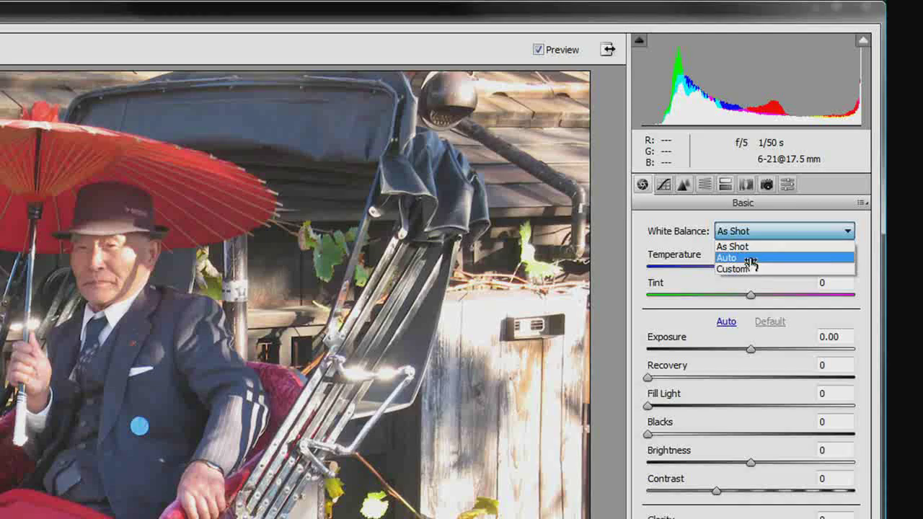
{"action": "left_click", "coordinate": [746, 232]}
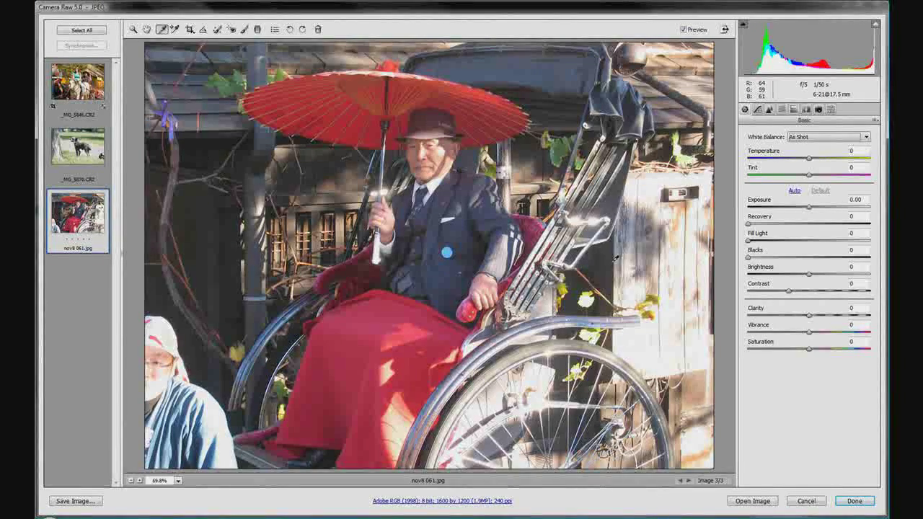
{"action": "left_click", "coordinate": [815, 137]}
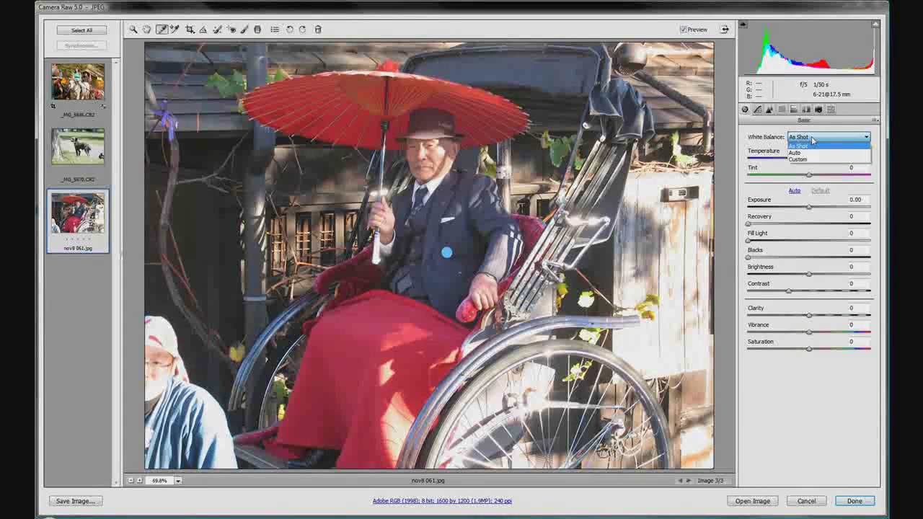
{"action": "left_click", "coordinate": [812, 140]}
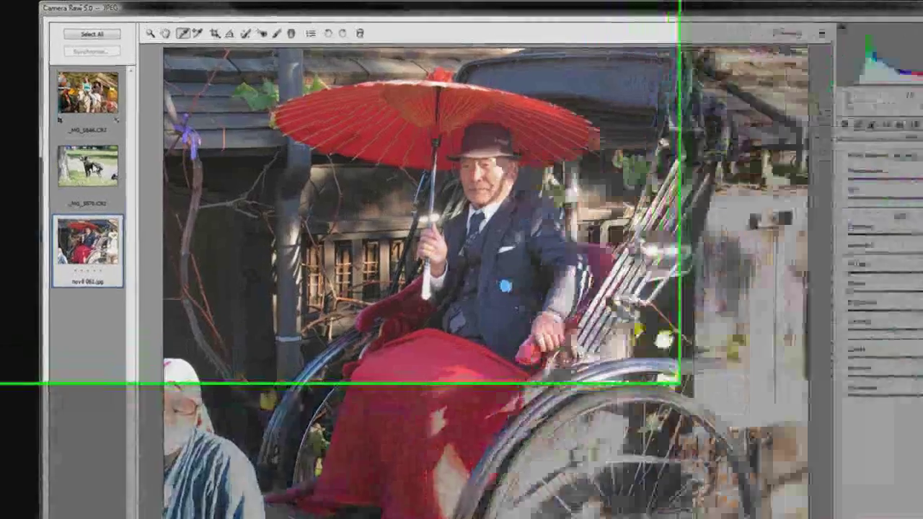
Step: Switch to _MG_5870.CR2 and try White Balance tool samples from the green grass and the path, comparing the result with the original
{"action": "left_click", "coordinate": [94, 169]}
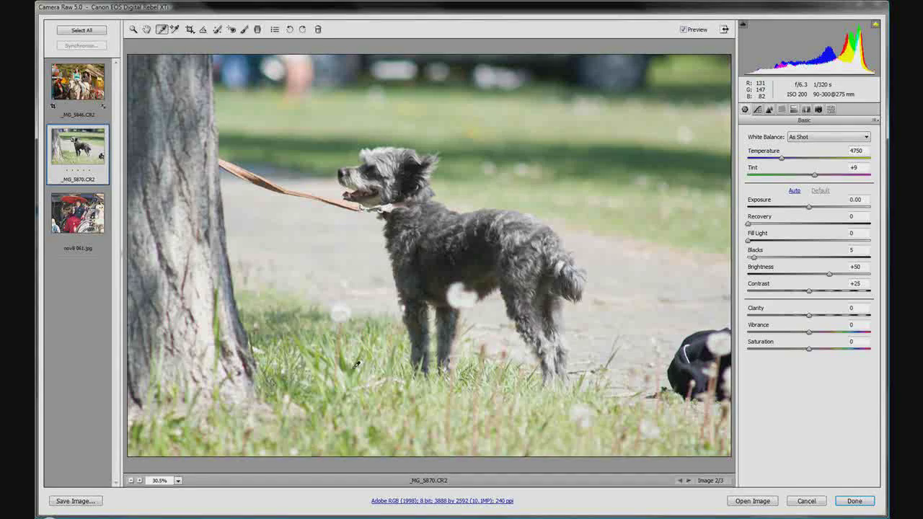
{"action": "left_click", "coordinate": [357, 365]}
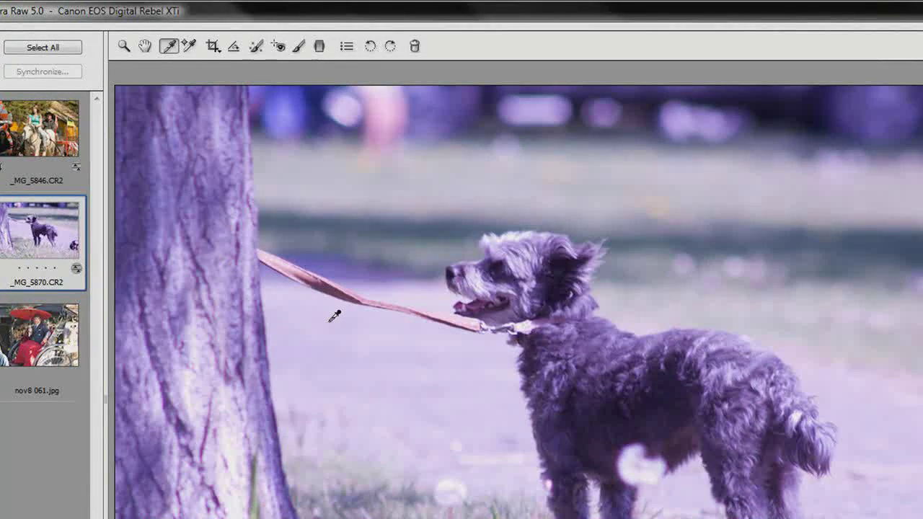
{"action": "left_click", "coordinate": [333, 318]}
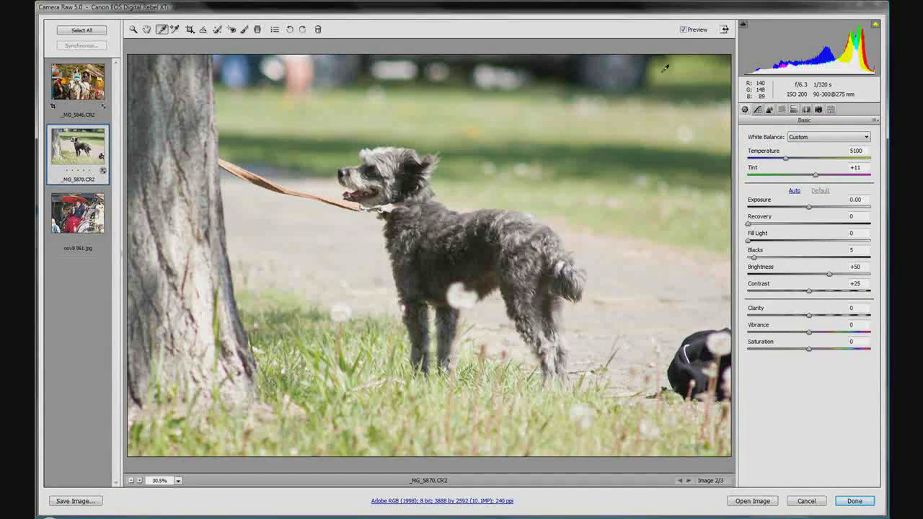
{"action": "left_click", "coordinate": [683, 30]}
{"action": "left_click", "coordinate": [683, 30]}
{"action": "left_click", "coordinate": [684, 30]}
Step: Set the dog photo's white balance by sampling the grey path below the leash, and compare it with the original
{"action": "left_click", "coordinate": [307, 226]}
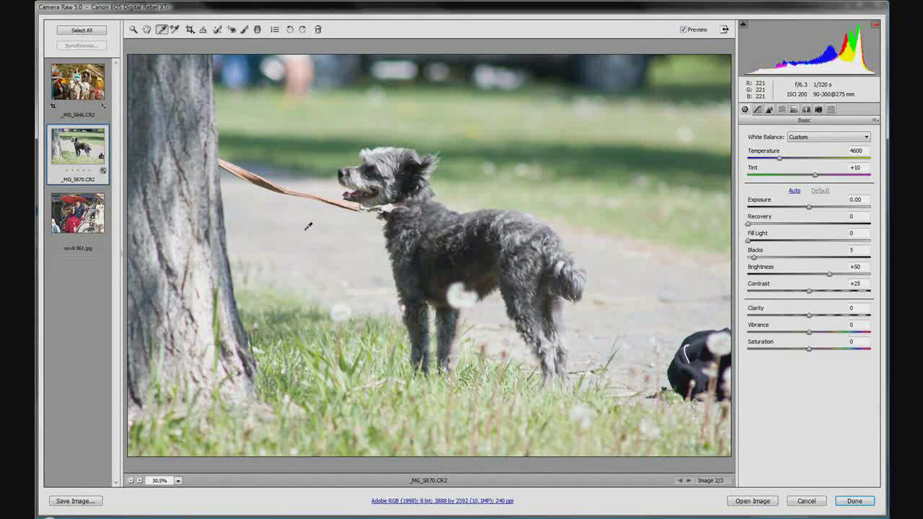
{"action": "left_click", "coordinate": [684, 29]}
{"action": "left_click", "coordinate": [684, 29]}
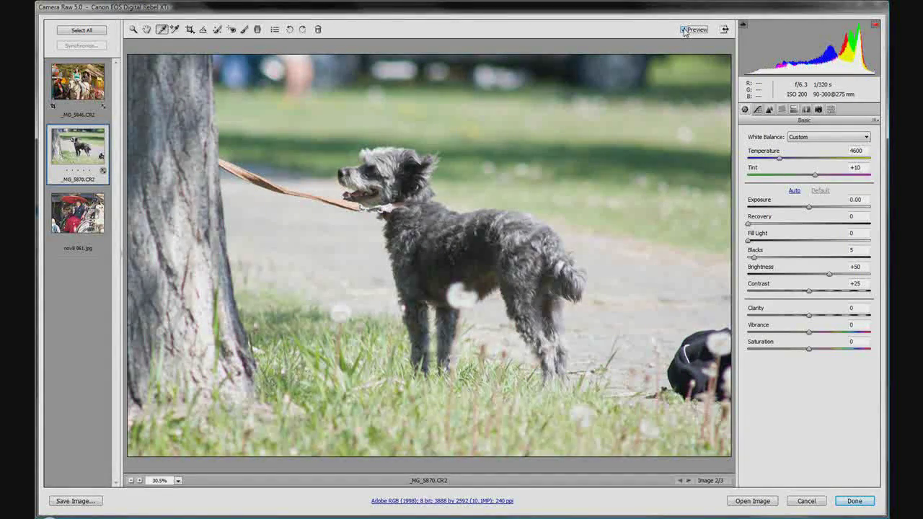